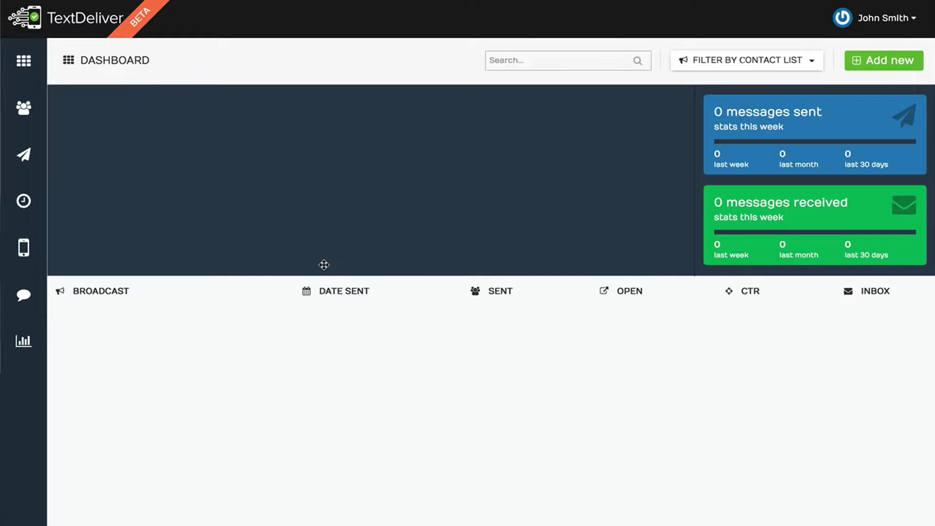
- Generate the embed code for the Webinar Ignition contact list with the existing Test Form and its Raw HTML Form Code integration
click(21, 112)
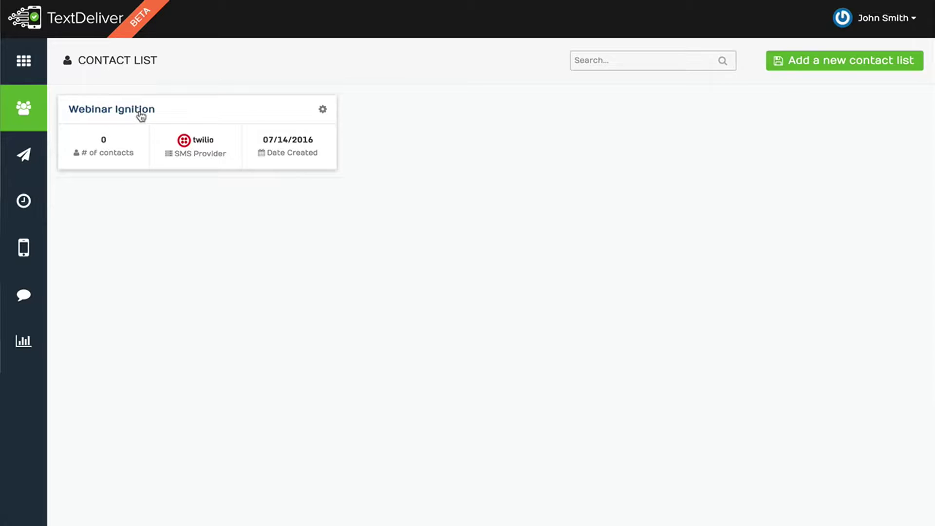
click(323, 110)
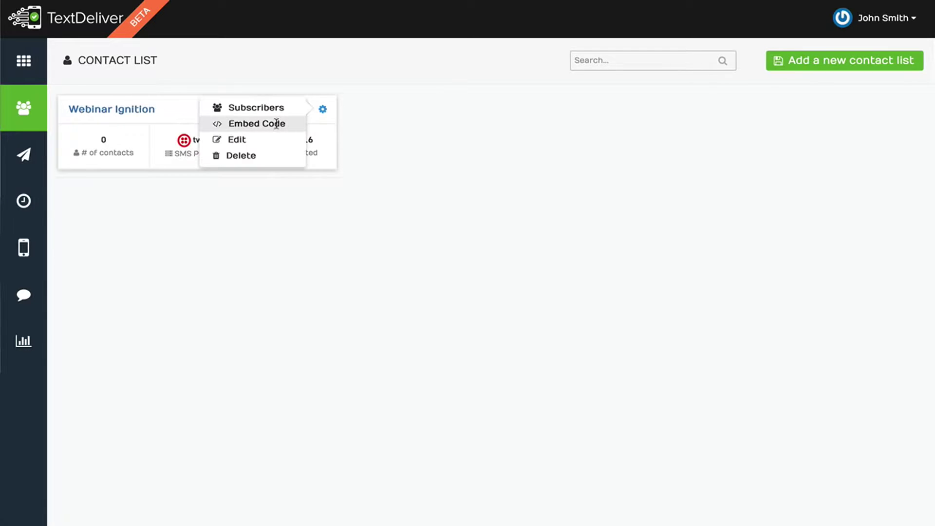
click(276, 124)
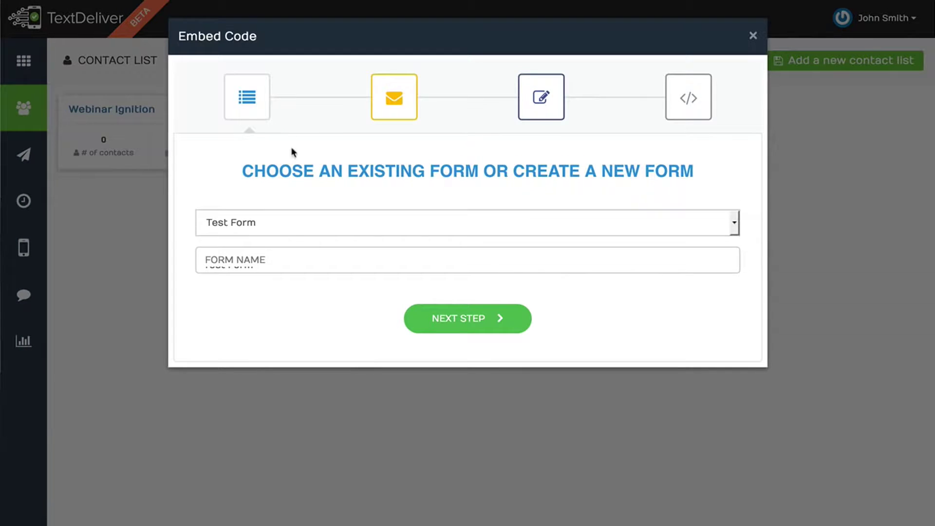
click(279, 259)
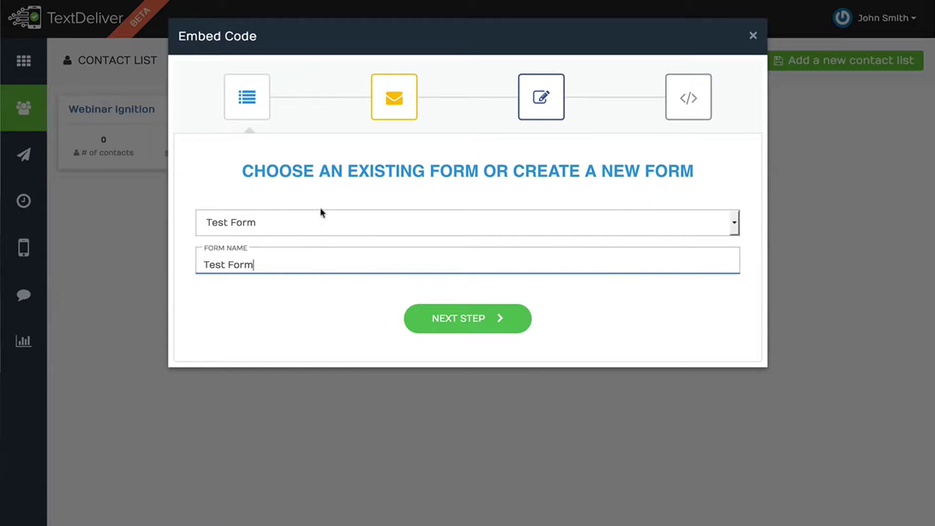
click(455, 318)
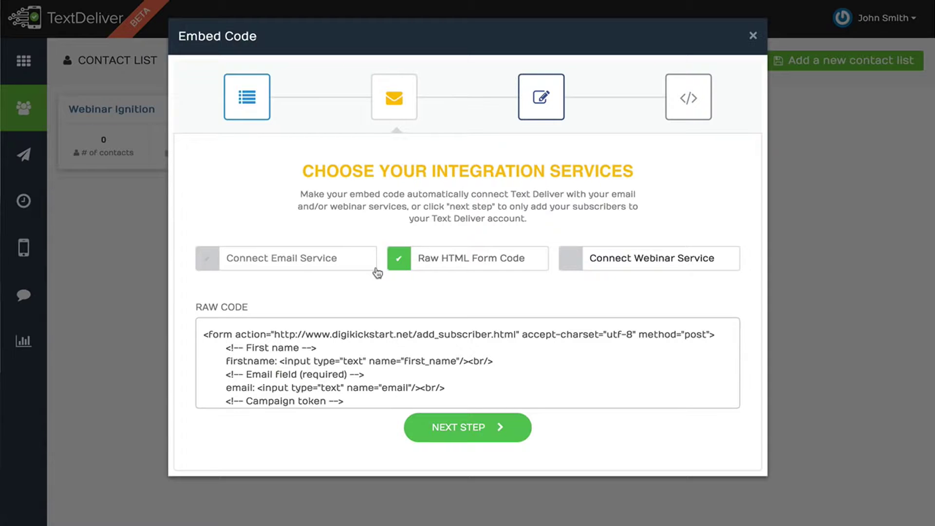
click(460, 424)
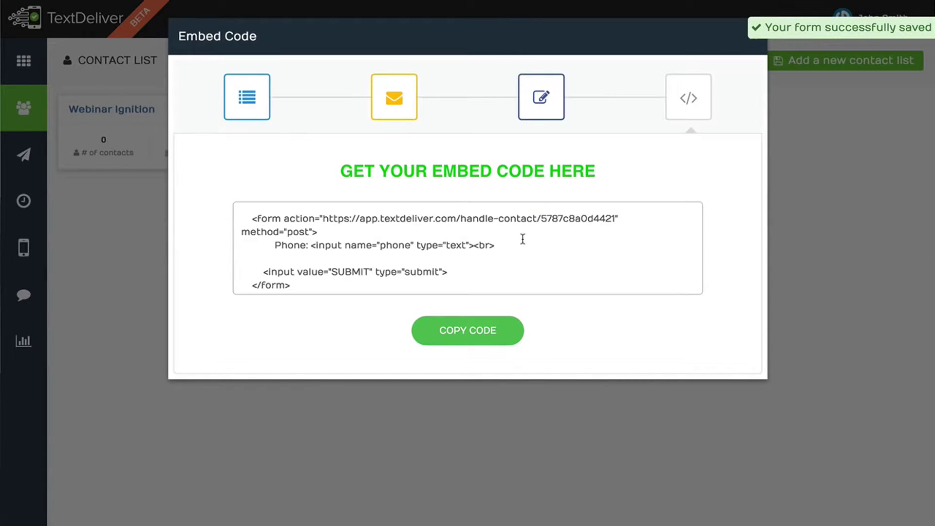
click(753, 37)
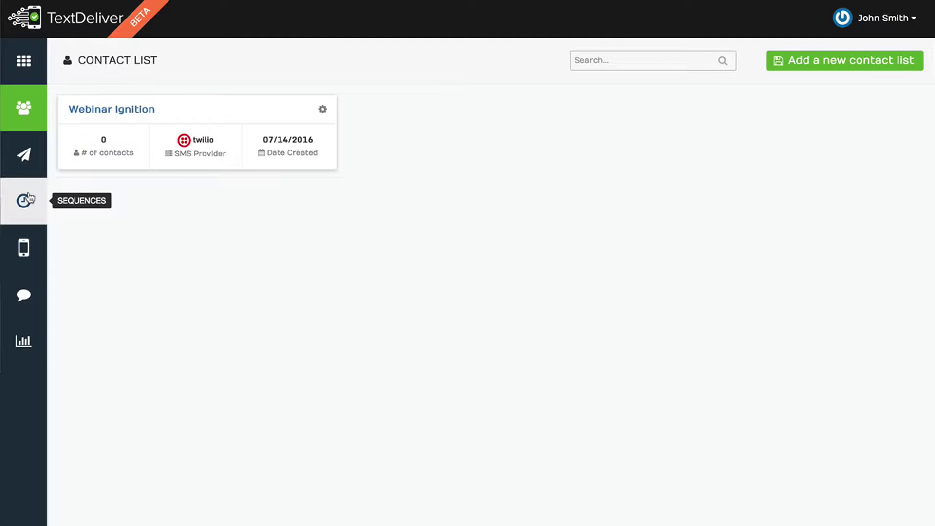
- Start a new broadcast and assign it the account user and the Twilio phone number
click(26, 162)
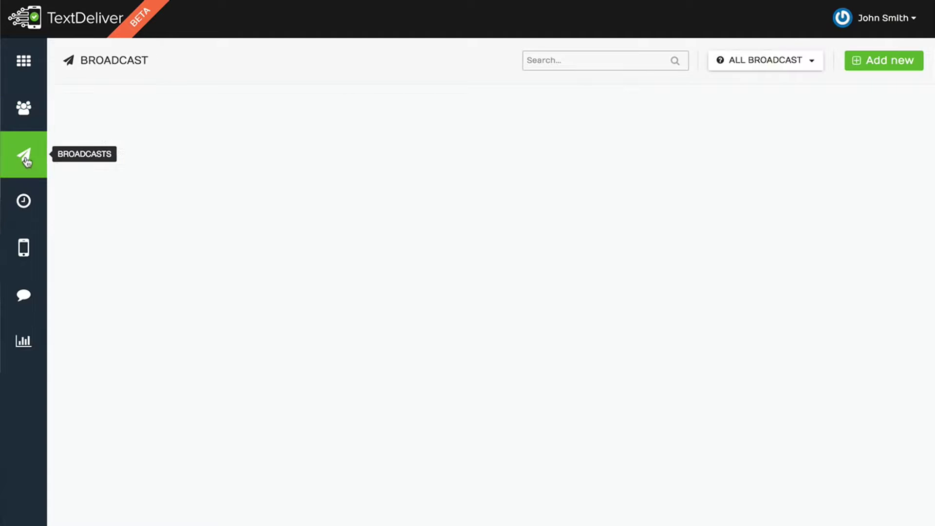
click(915, 67)
click(403, 88)
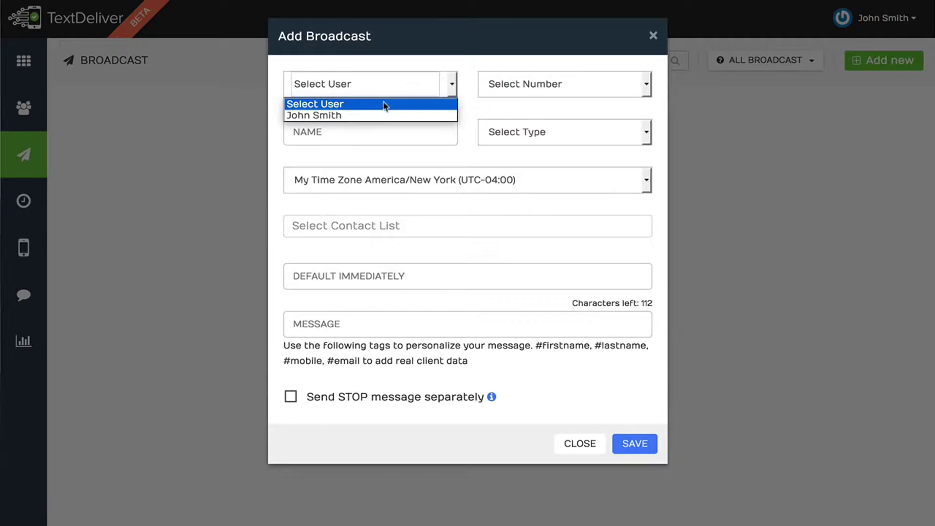
click(380, 115)
click(516, 93)
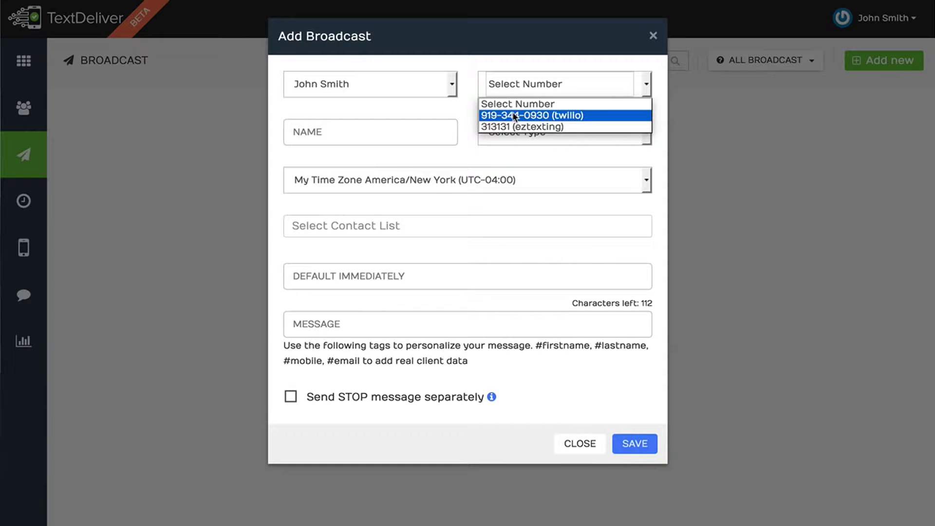
click(544, 68)
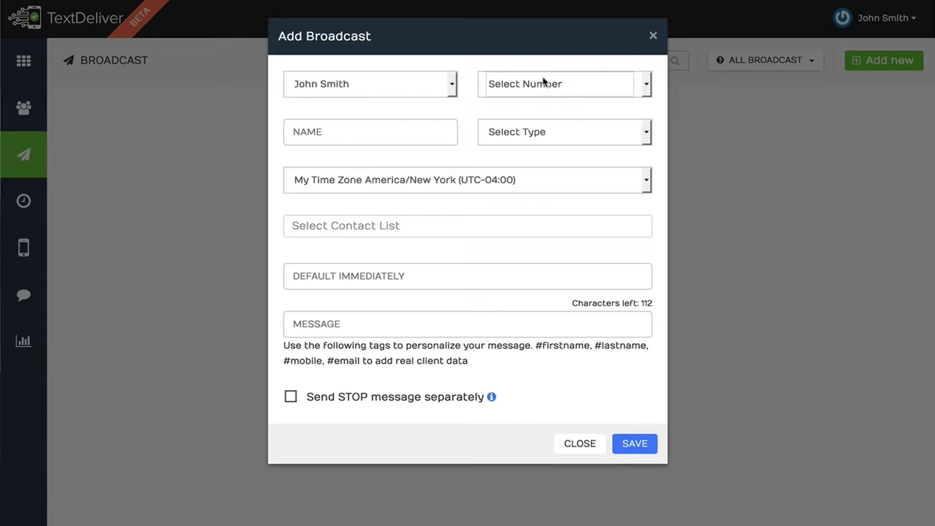
click(544, 82)
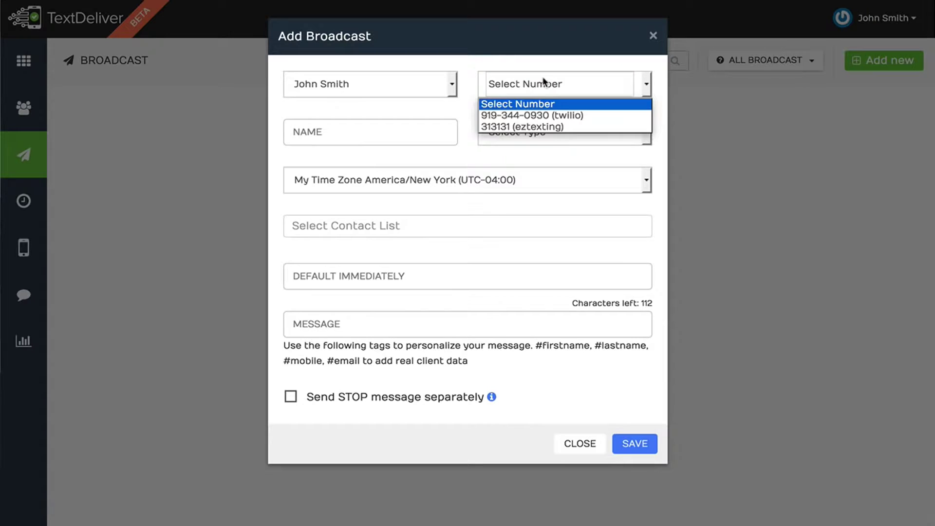
click(551, 117)
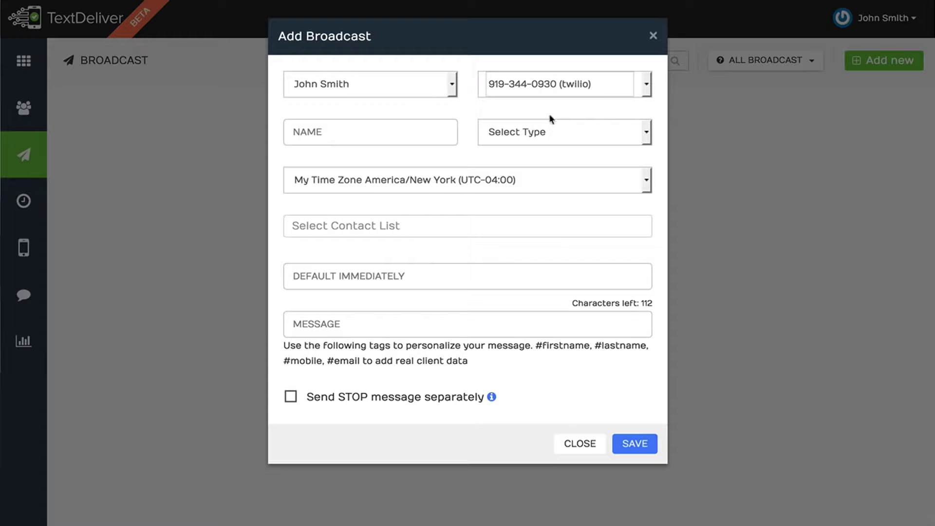
- Name the broadcast Test and set its type to Text
click(347, 124)
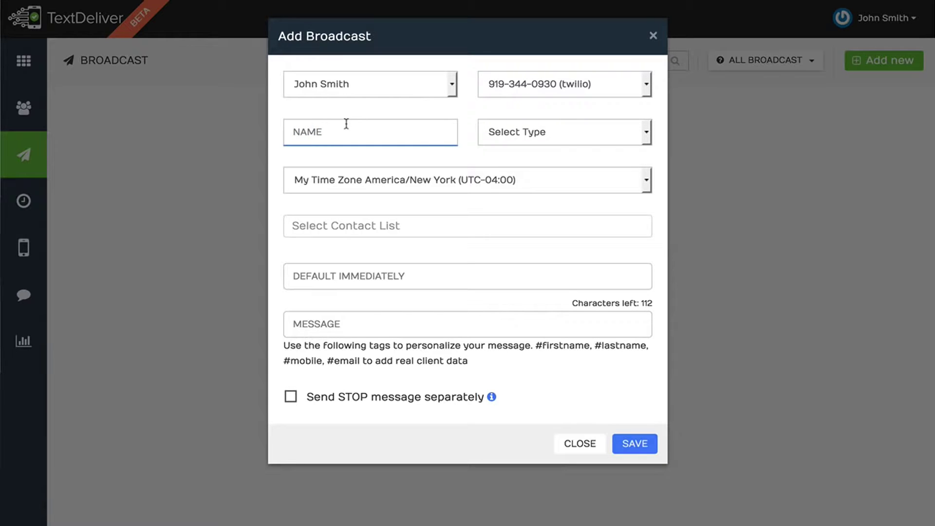
text(Test)
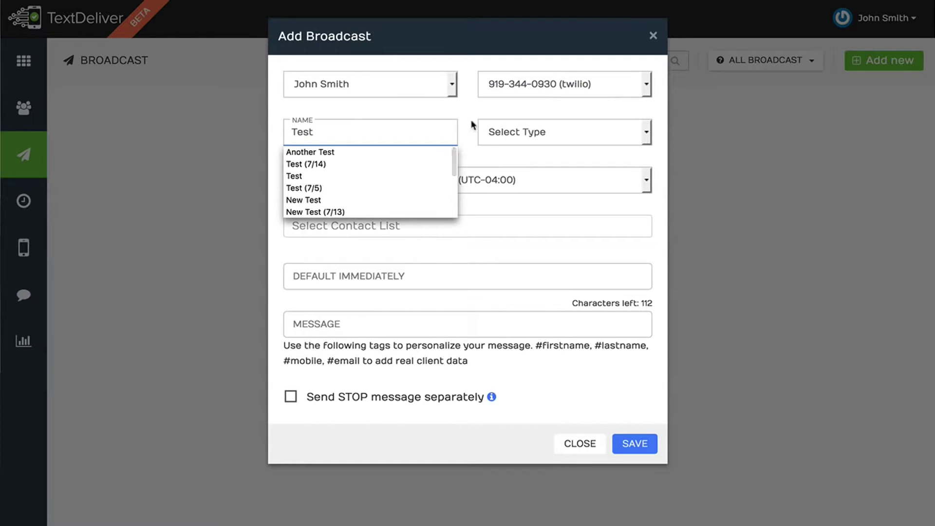
click(537, 141)
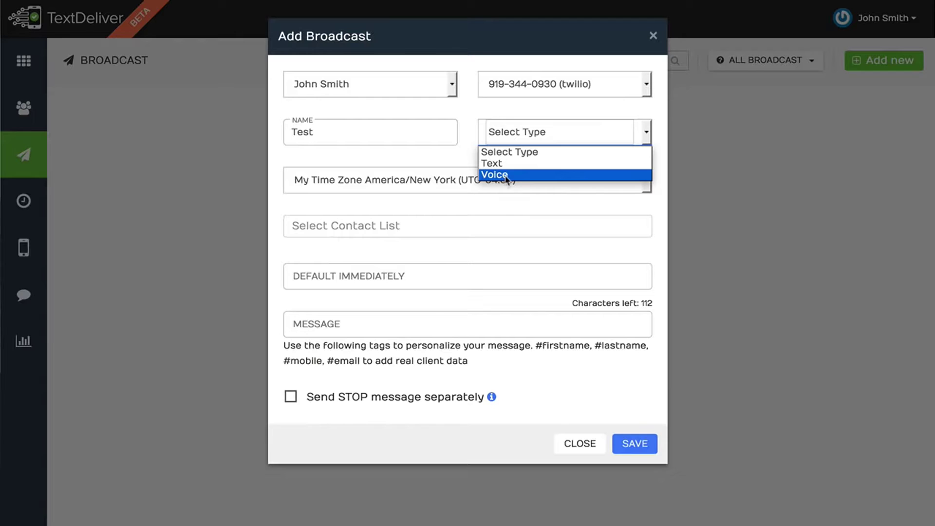
click(522, 131)
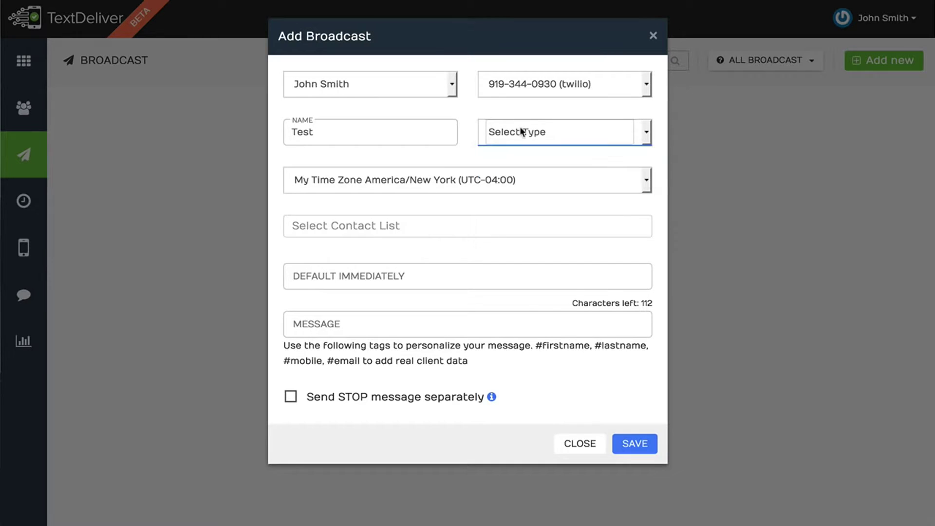
click(522, 133)
click(522, 164)
- Set the broadcast to use Subscribers Timezone and target the Webinar Ignition contact list
click(474, 179)
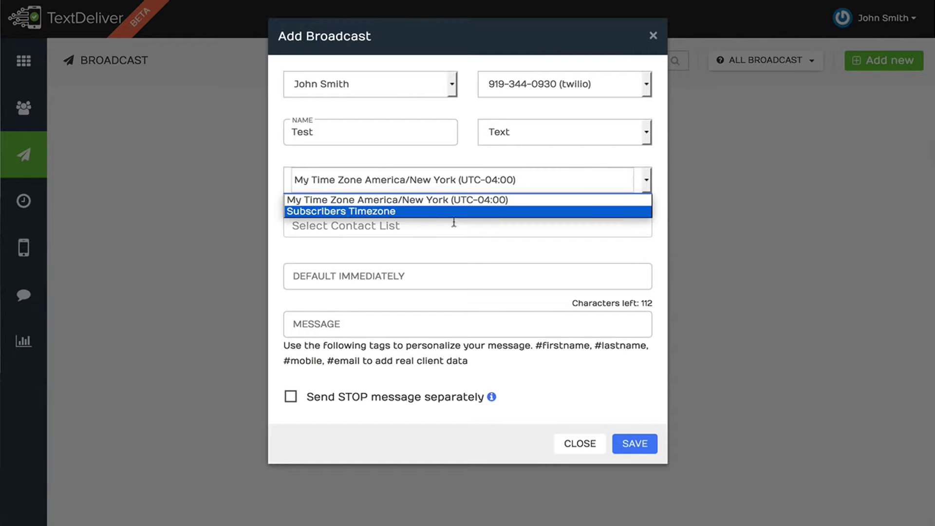
click(414, 212)
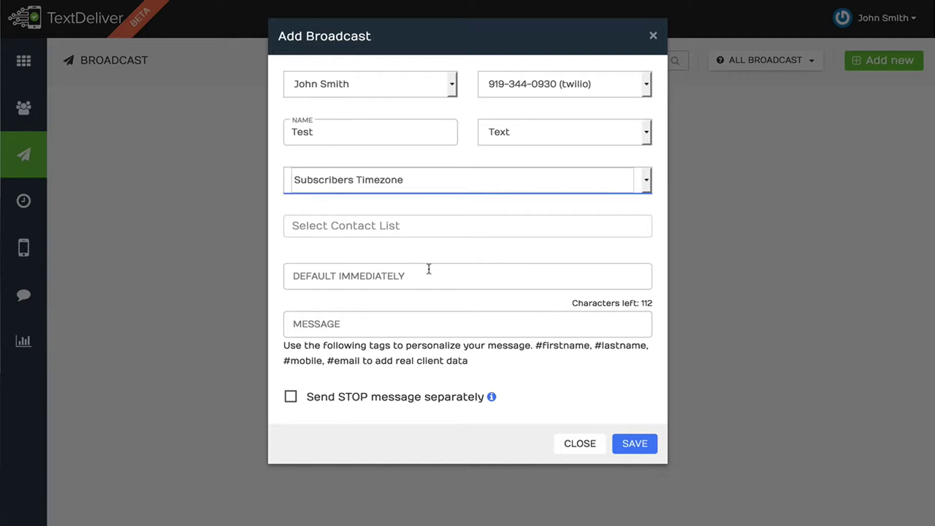
click(443, 234)
click(437, 251)
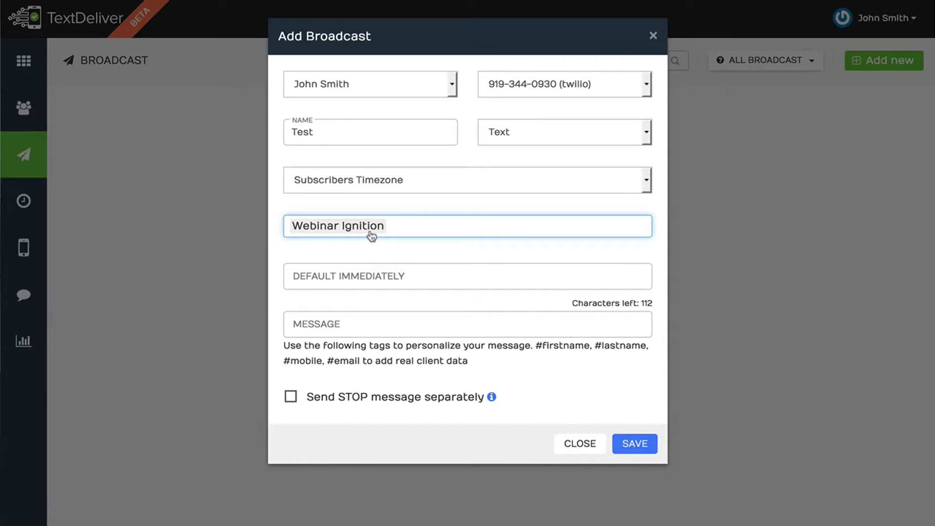
- Schedule the broadcast for 2016/07/15 at 10:00 am
click(380, 279)
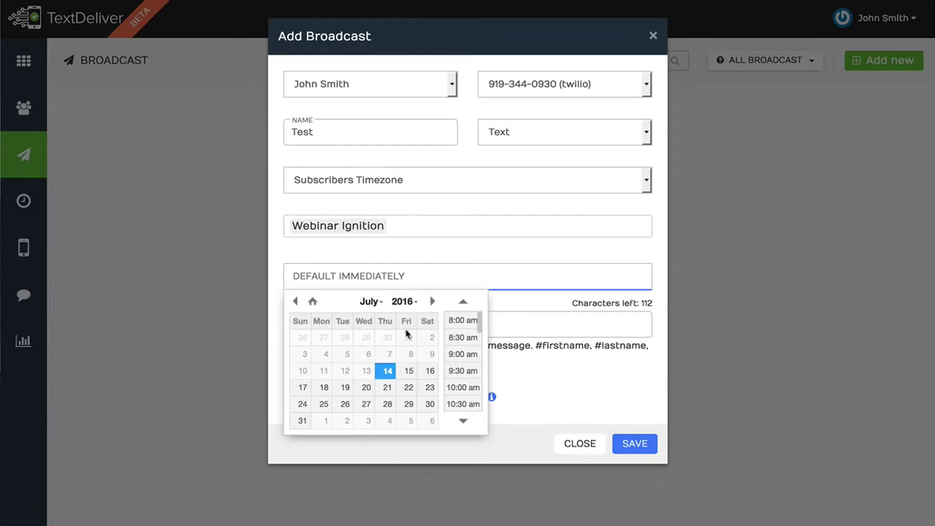
click(408, 374)
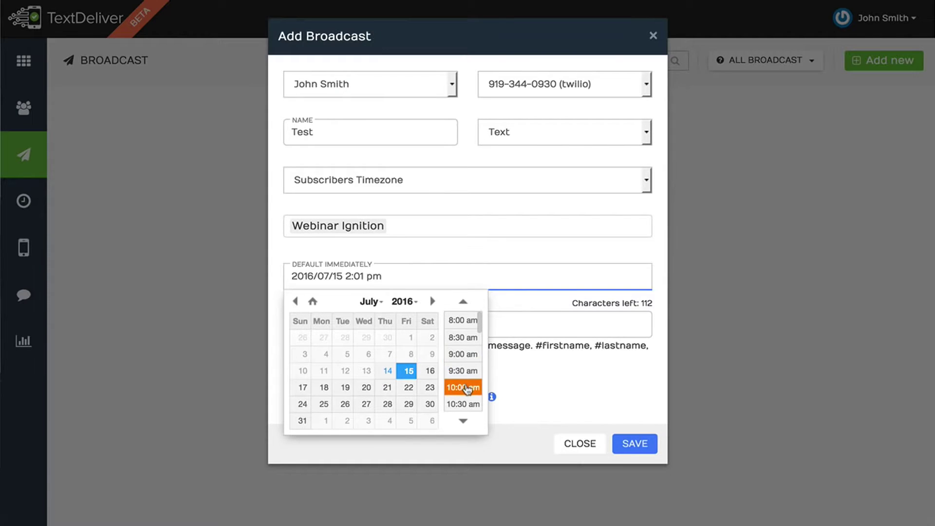
click(464, 386)
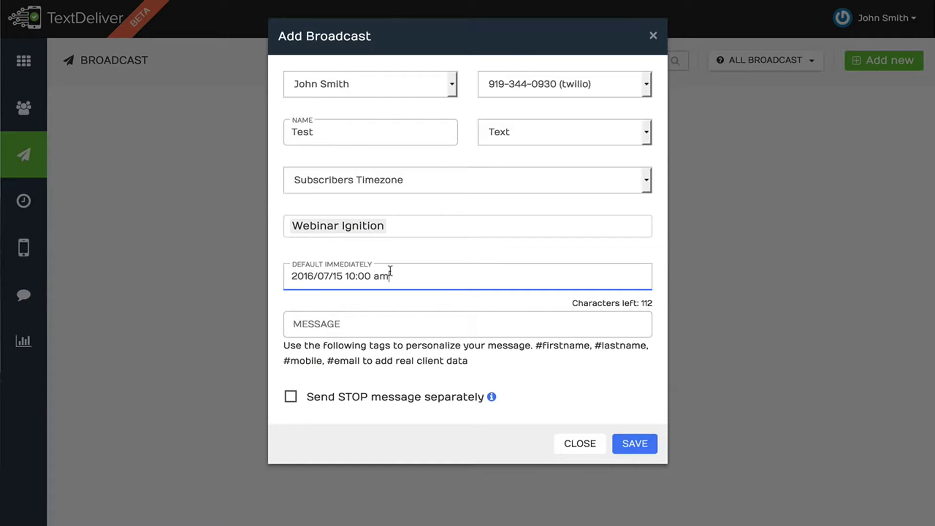
click(387, 324)
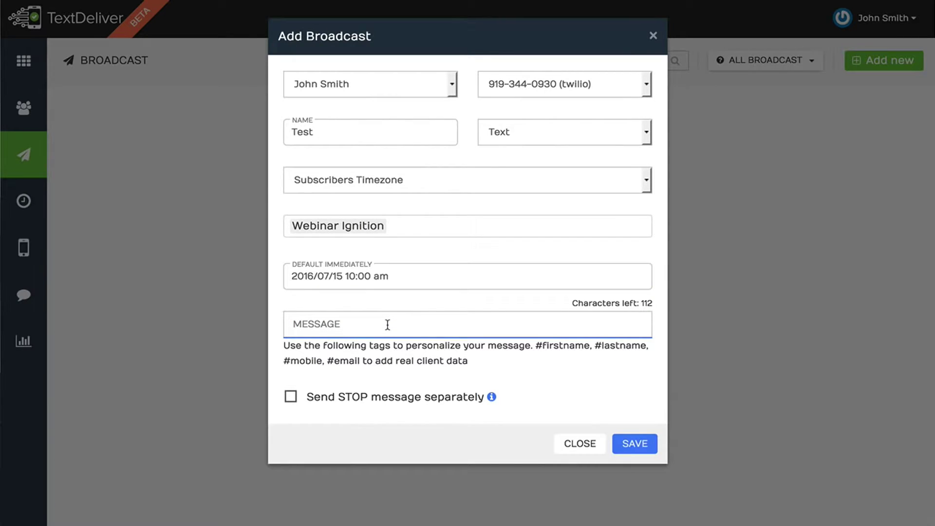
drag(536, 346, 587, 345)
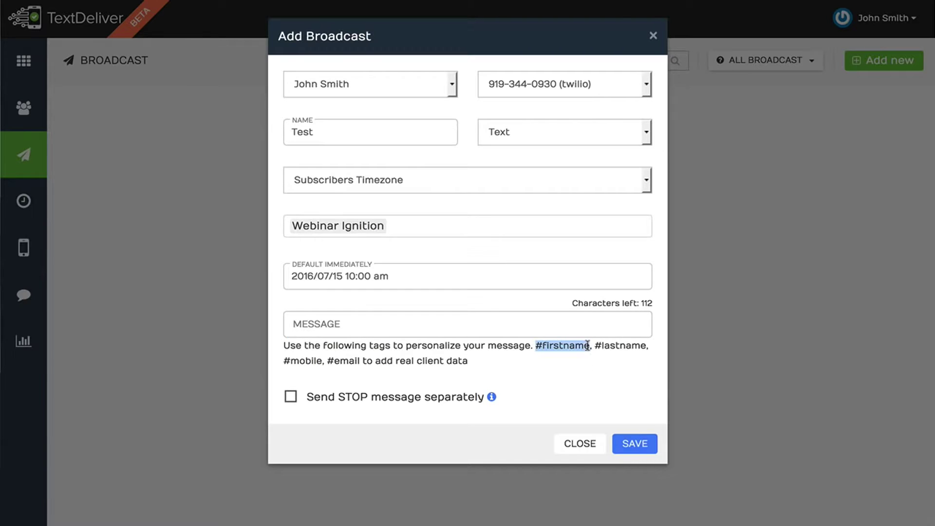
key(ctrl+c)
click(408, 324)
key(ctrl+v)
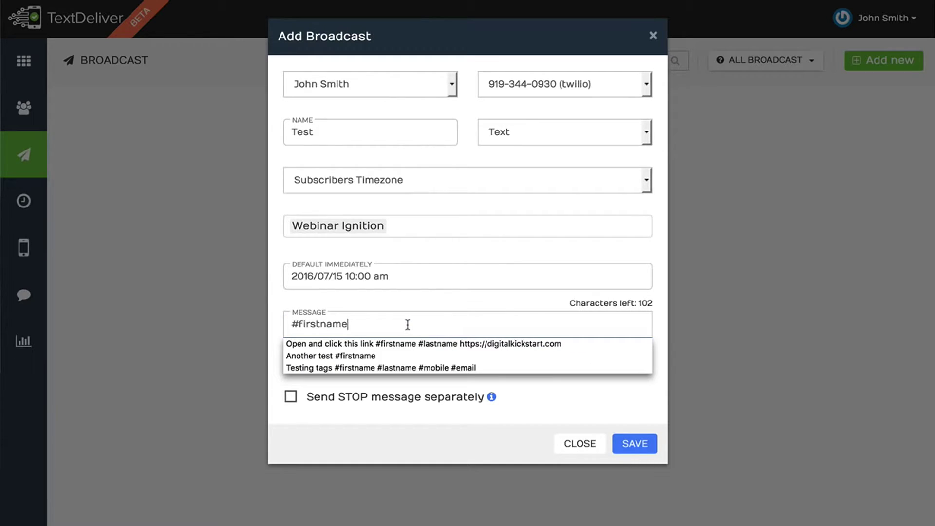
text(che)
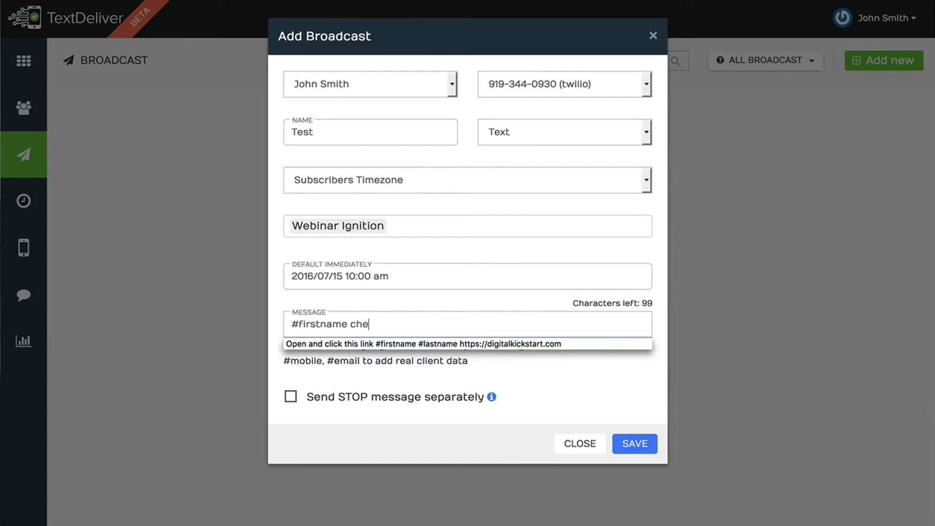
text(ck out this liv)
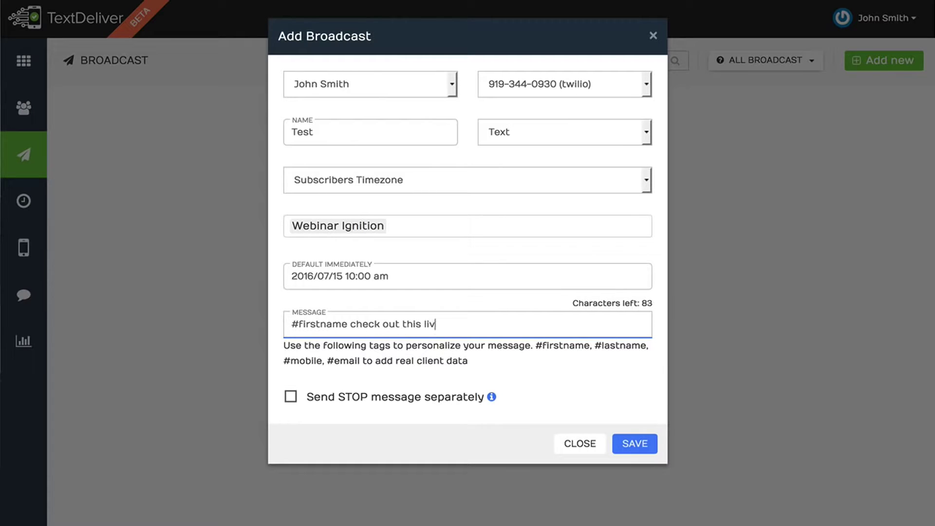
text(e training h)
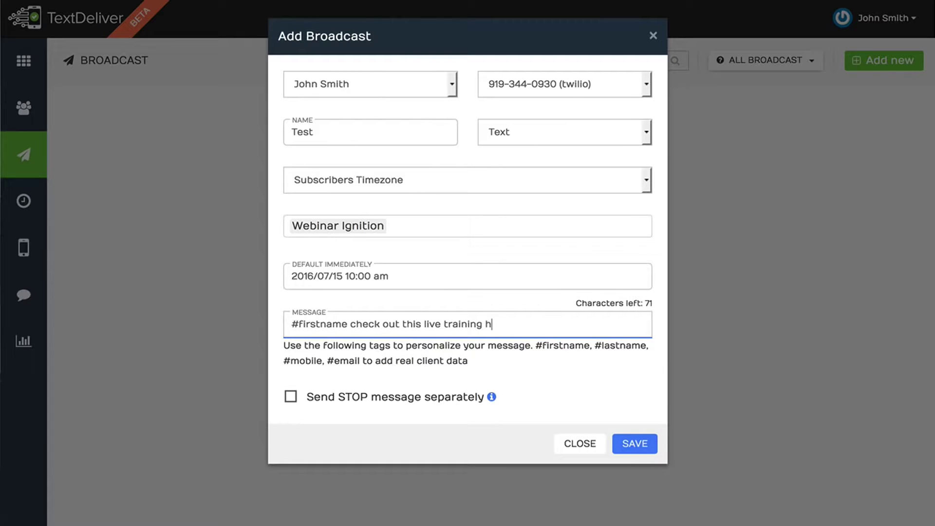
text(ttp://)
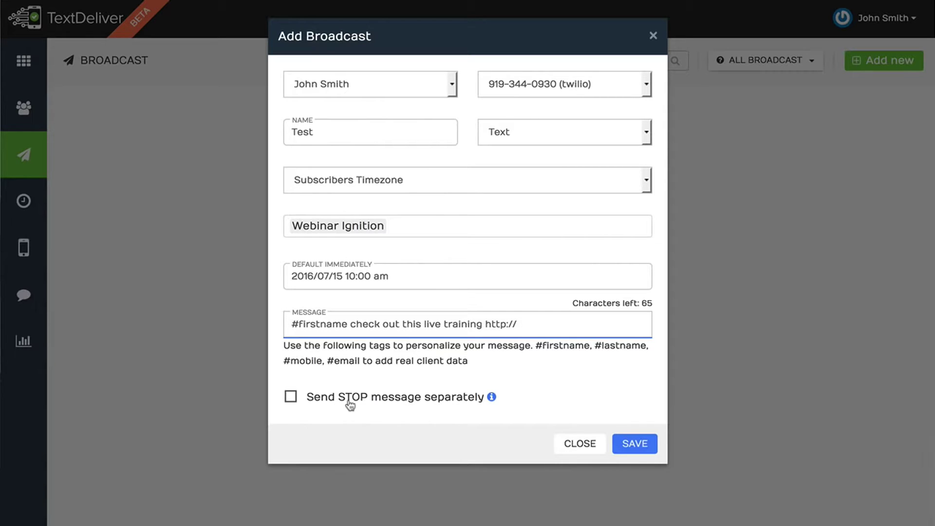
drag(528, 323, 278, 324)
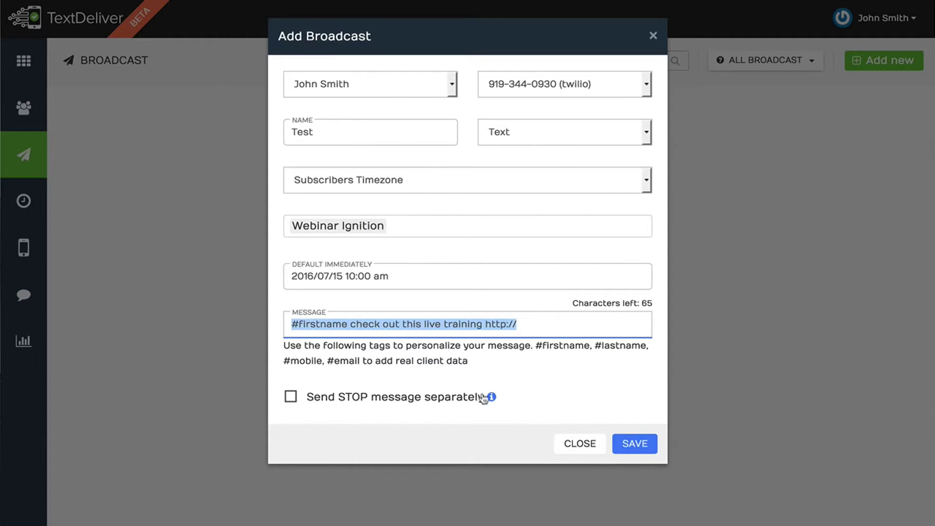
click(581, 444)
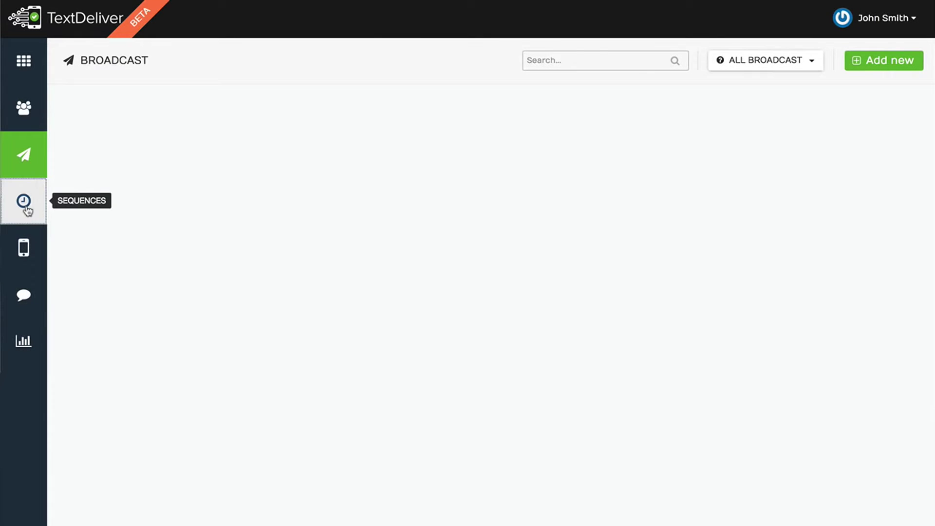
- View the messages of the Webinar Ignition - Optin Sequence and return to the sequence lists
click(25, 209)
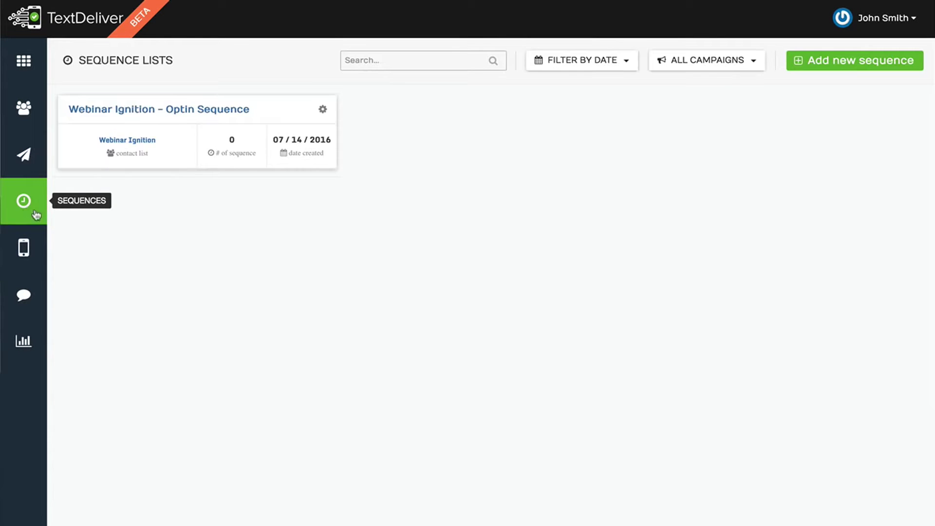
click(202, 109)
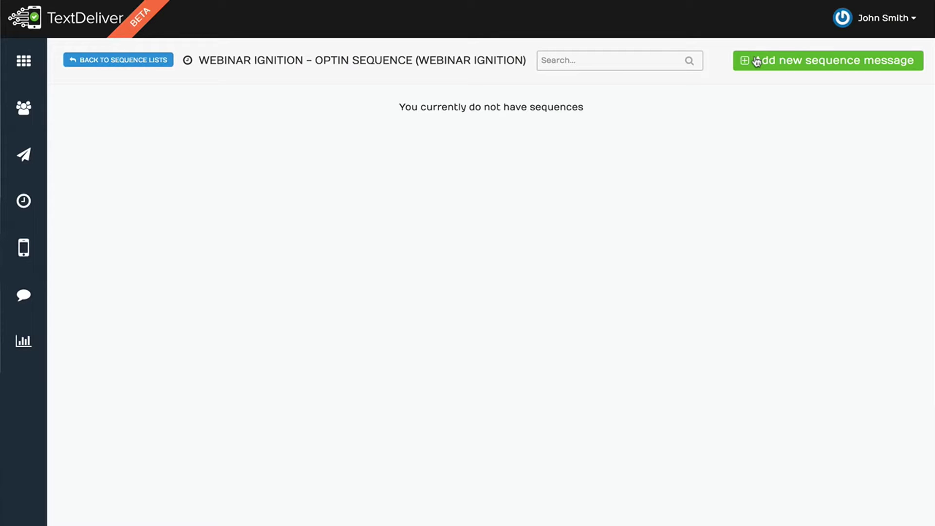
click(129, 61)
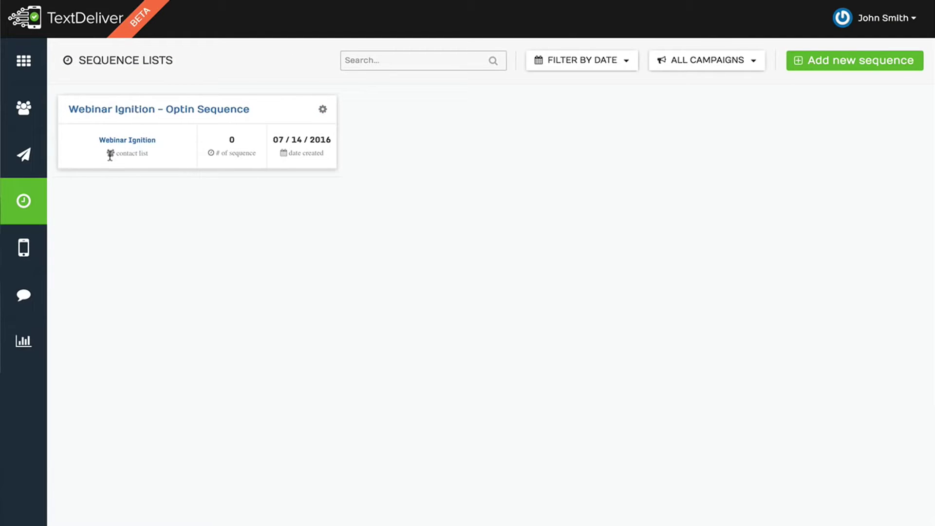
- Start a new message in the Webinar Ignition - Optin Sequence, set to send At The First Place
drag(154, 155, 116, 157)
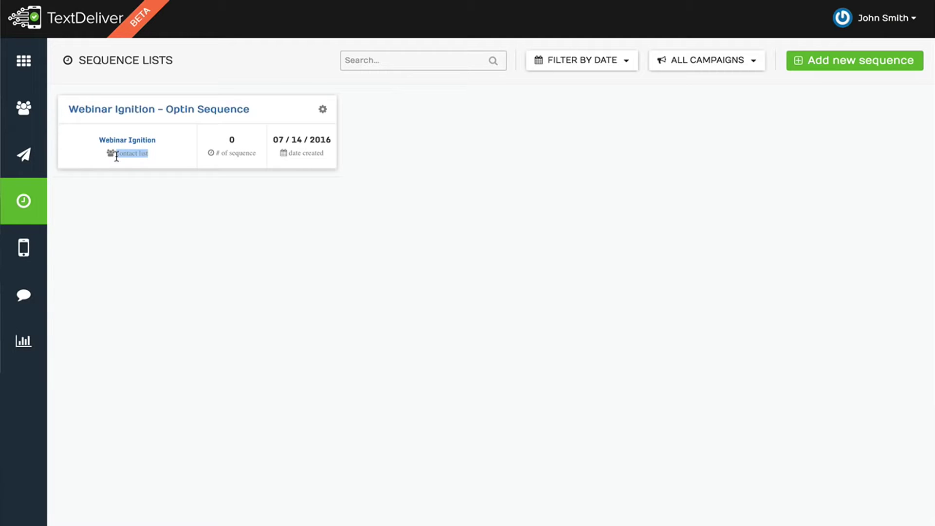
click(194, 112)
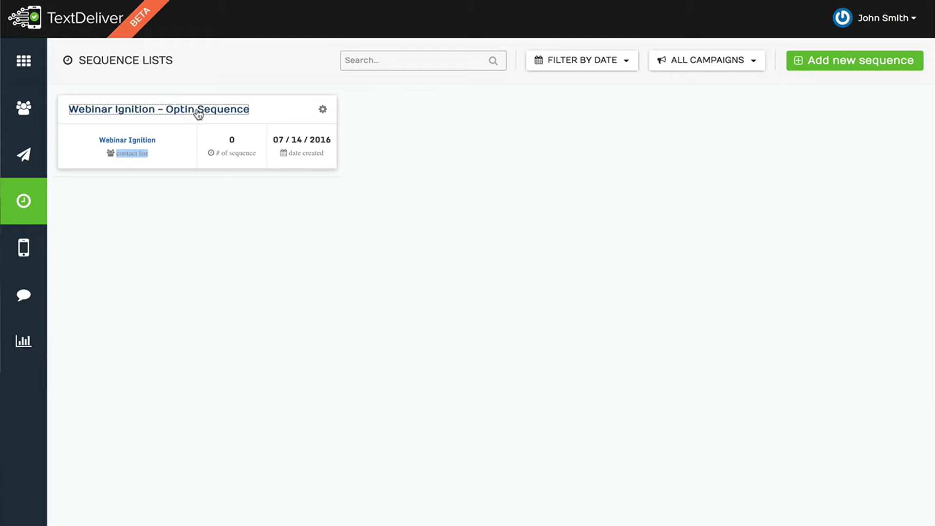
click(820, 71)
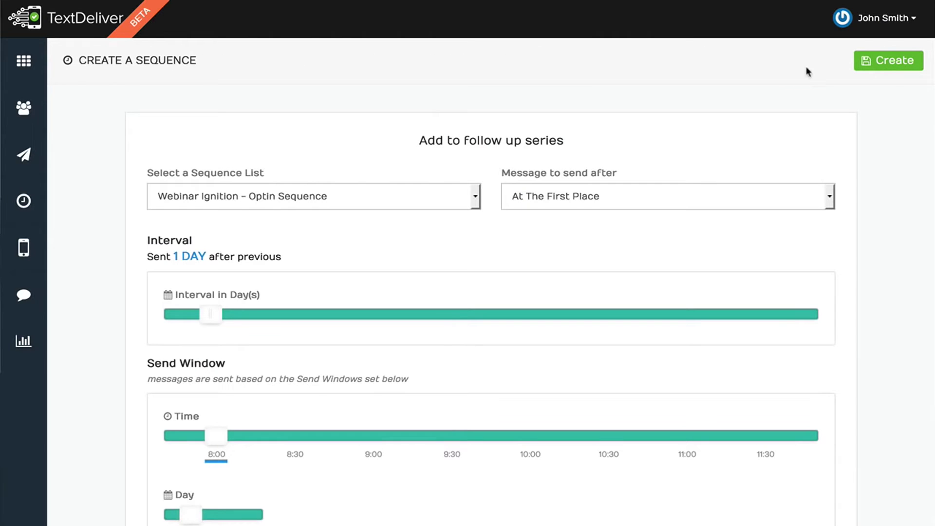
click(592, 205)
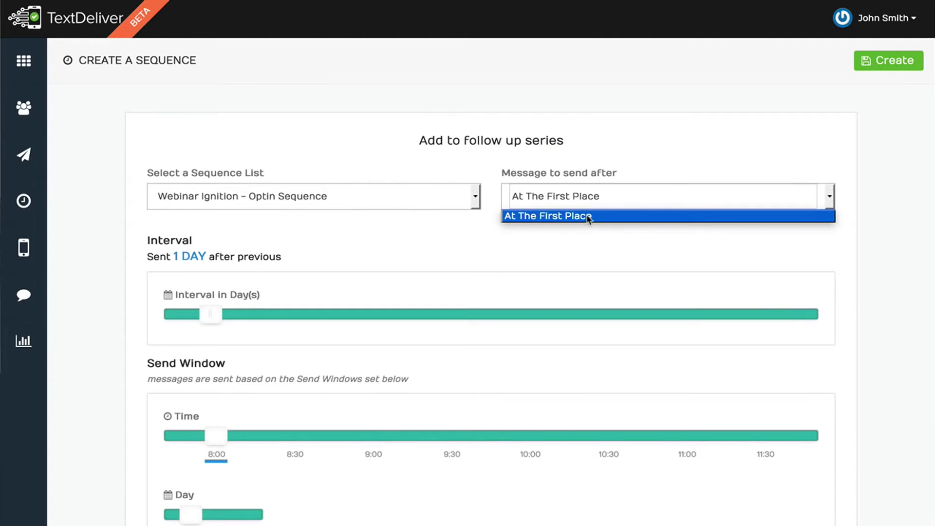
click(591, 214)
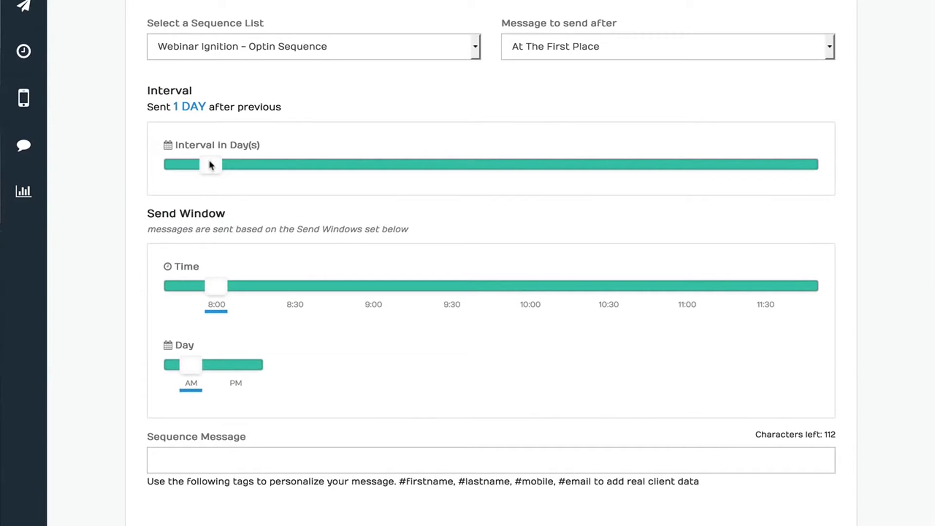
- Set the send time to 10:00, enter "#1" as the sequence message and create it
drag(223, 289, 524, 297)
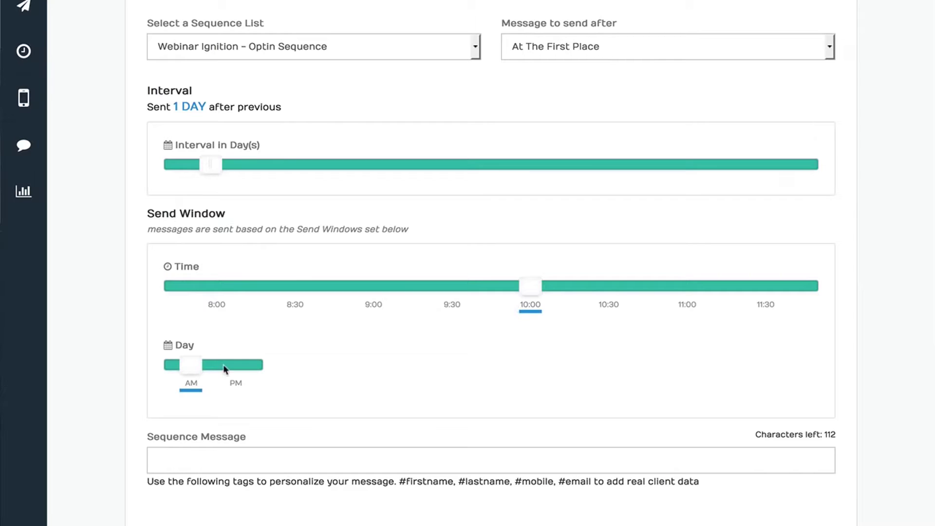
click(220, 460)
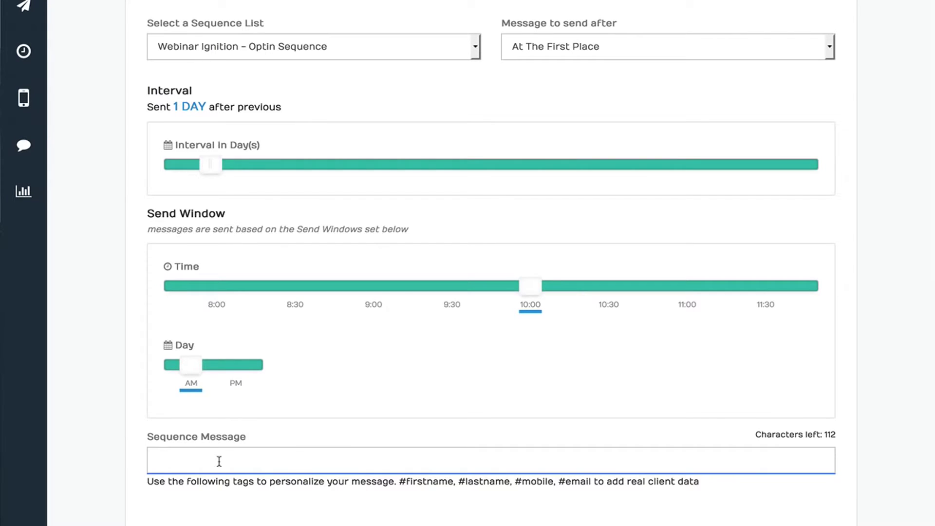
text(#1)
key(Tab)
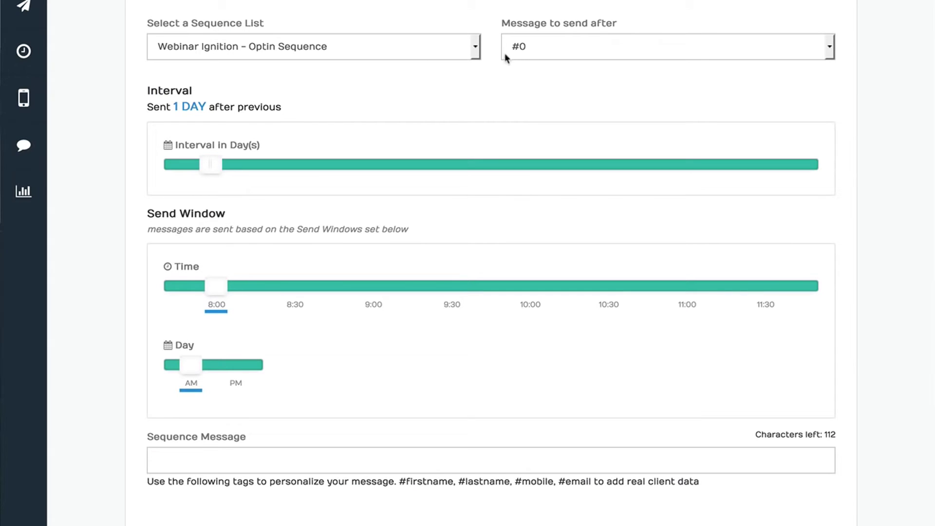
- Set the second message to follow #0 with a 3-day interval and a 9:00 send time
click(527, 50)
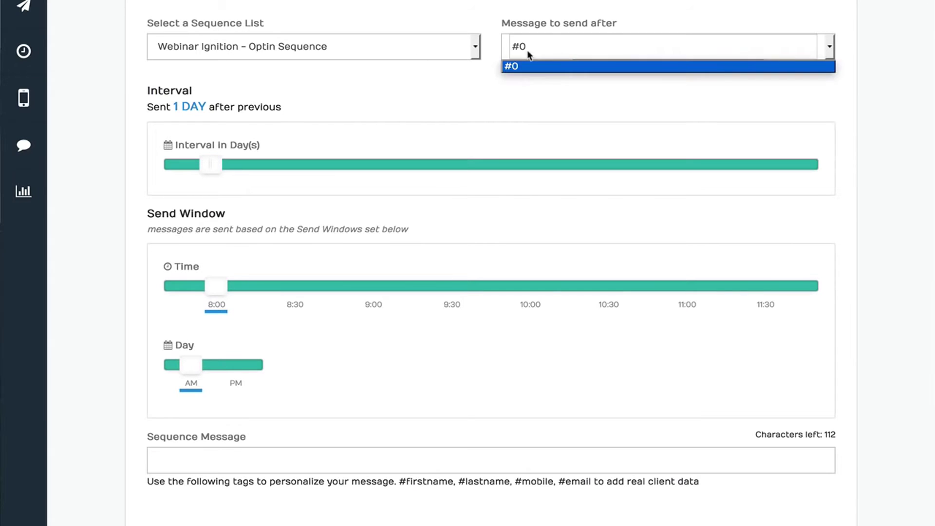
click(524, 66)
drag(217, 154, 259, 169)
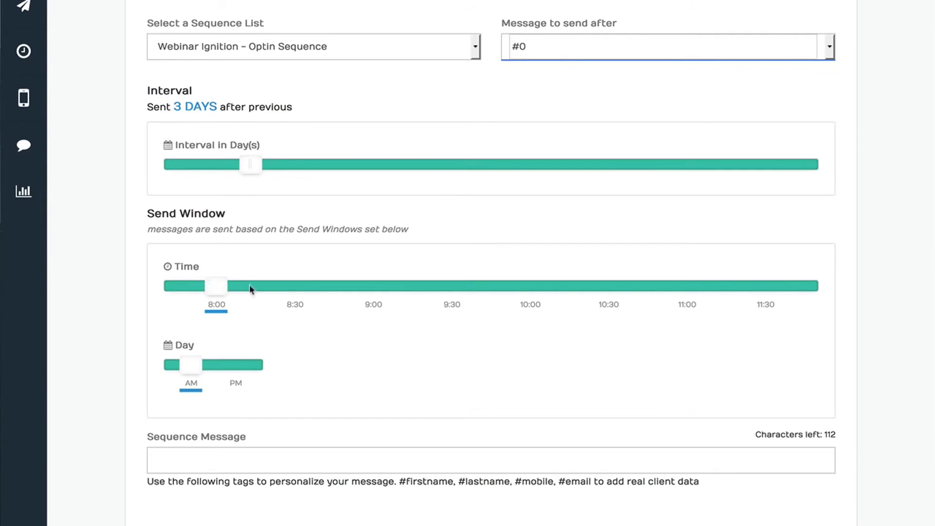
drag(250, 285, 384, 292)
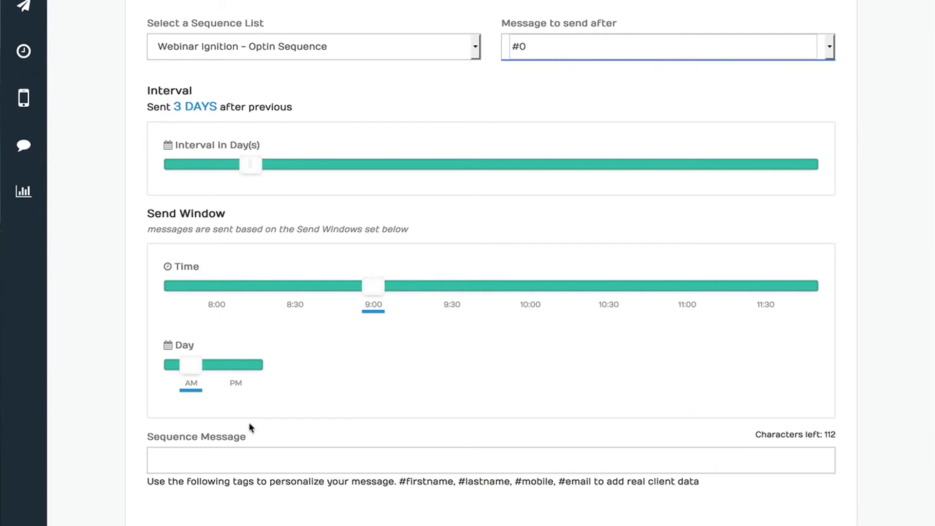
- Enter "#2" as the second sequence message and create it
click(267, 458)
text(#2)
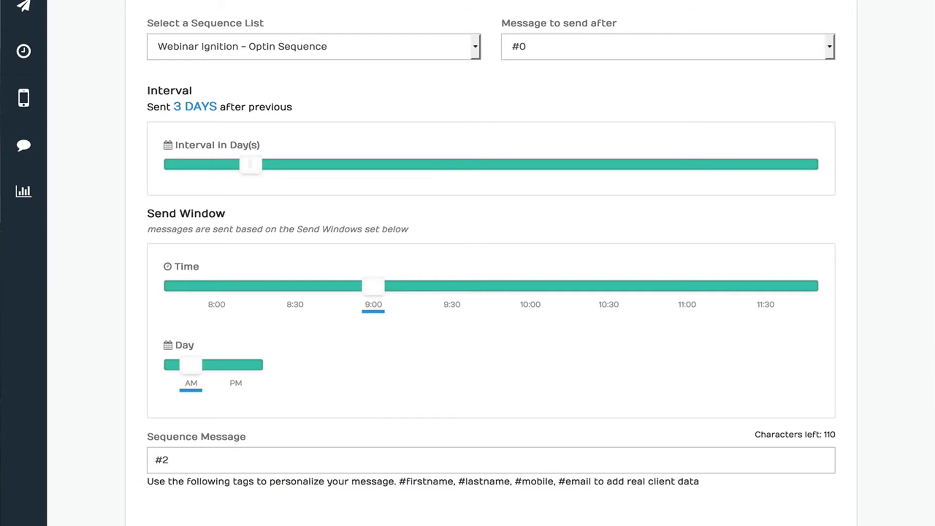
key(Return)
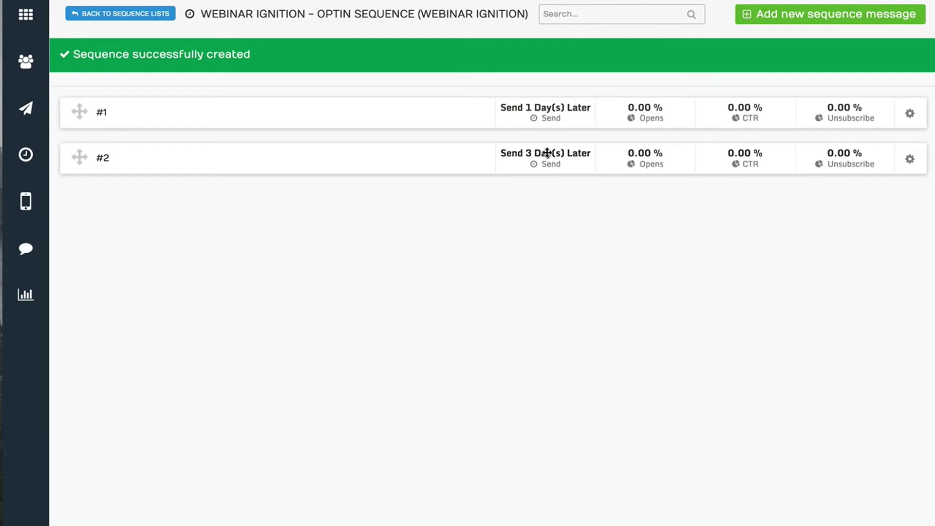
- Open the account's Integrations page and check which services are connected
click(891, 1)
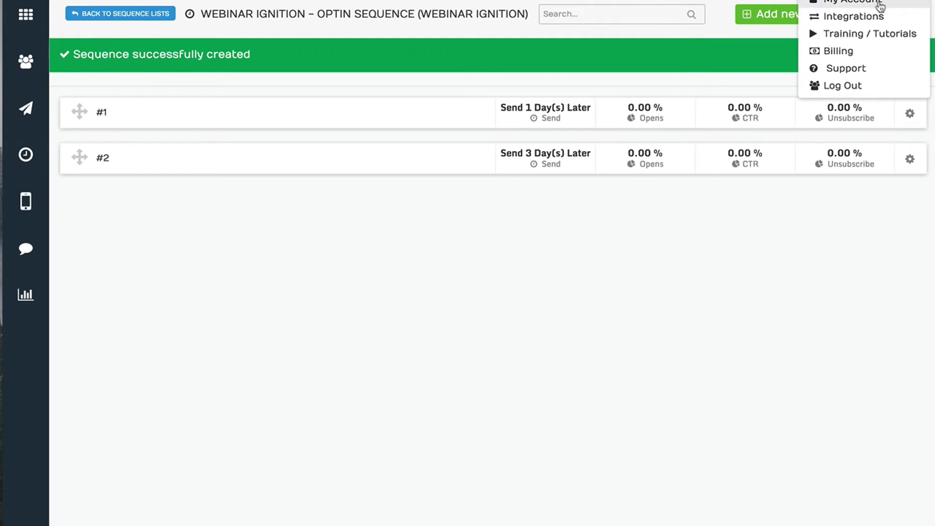
click(878, 18)
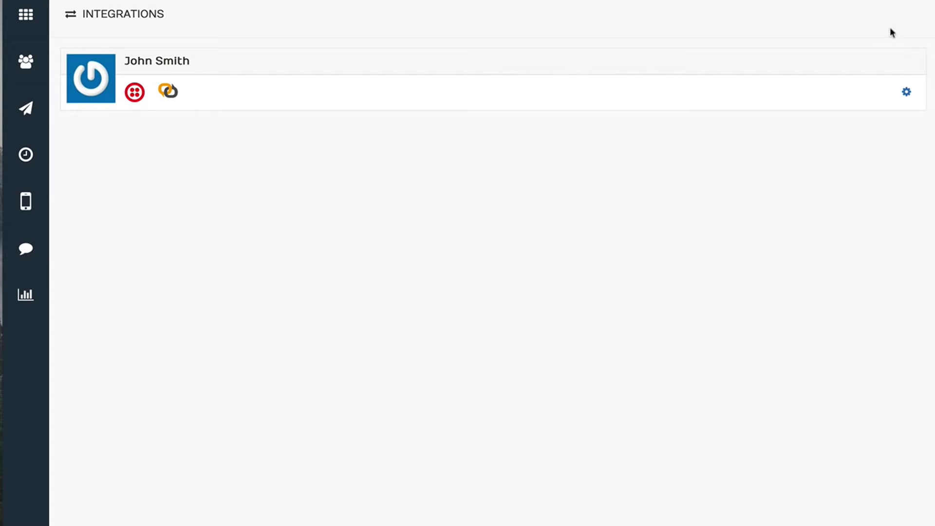
click(907, 94)
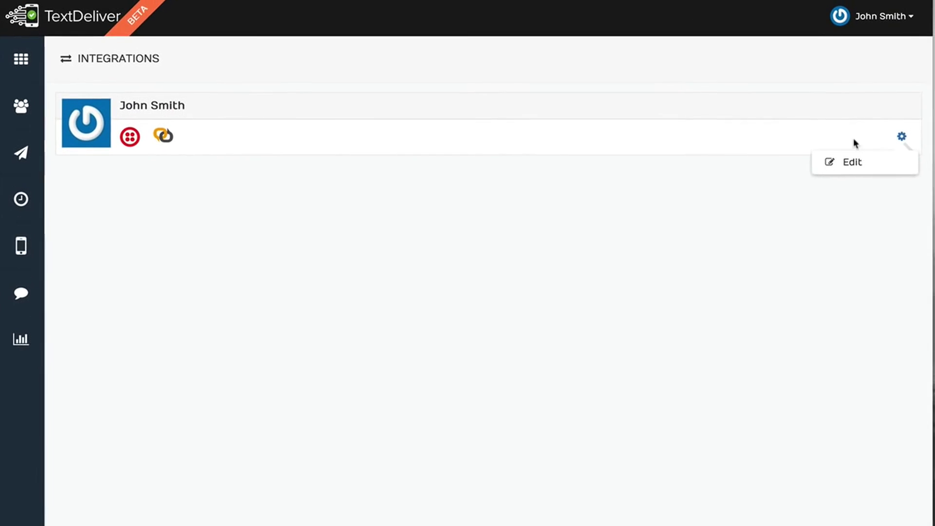
click(172, 106)
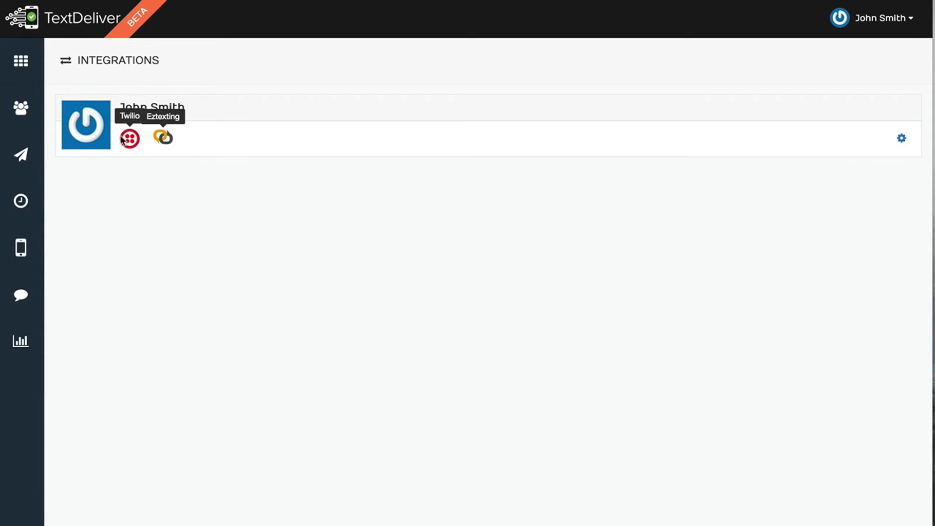
- Review the services available to add to the account, close the service editor without adding any, and return to the dashboard
click(902, 138)
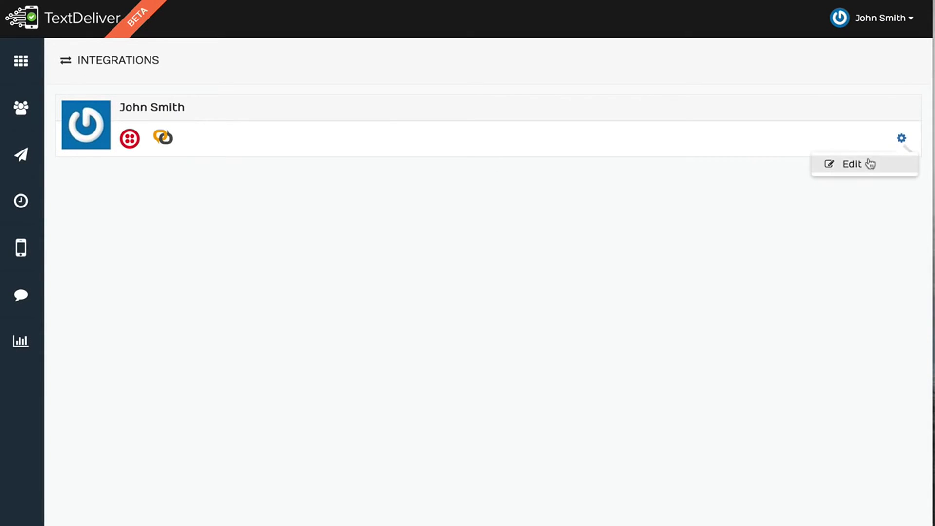
click(867, 163)
click(234, 216)
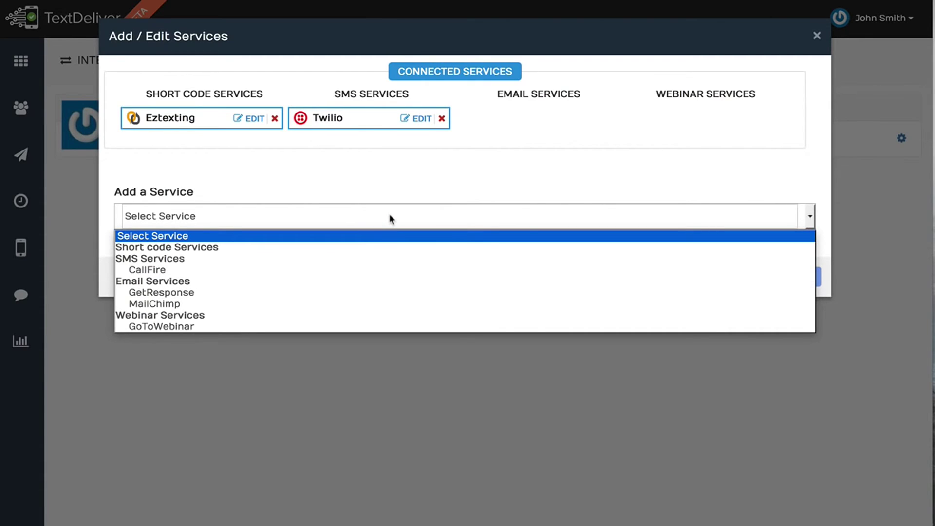
click(409, 188)
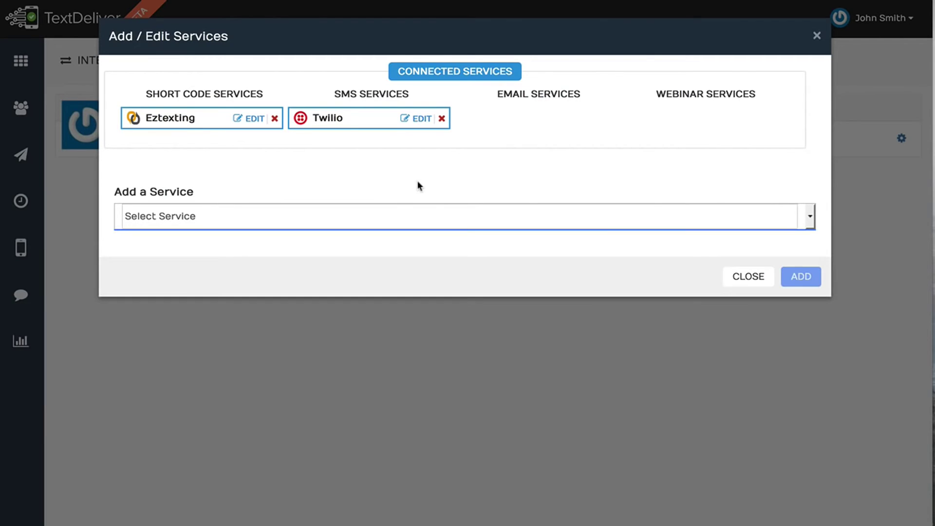
click(817, 37)
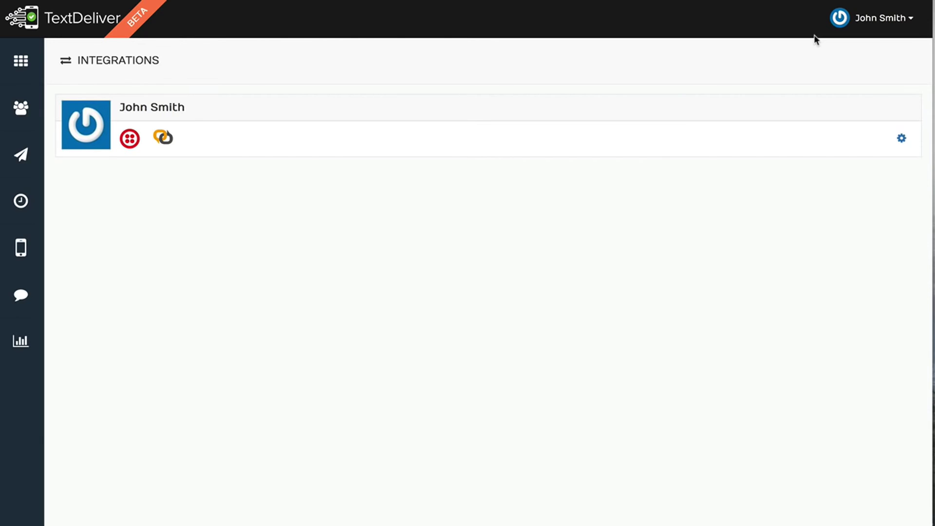
click(32, 63)
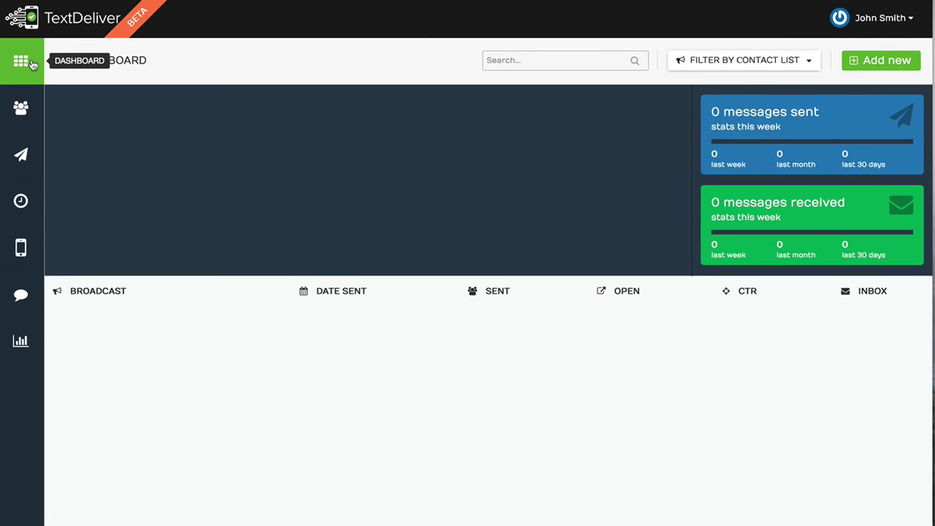